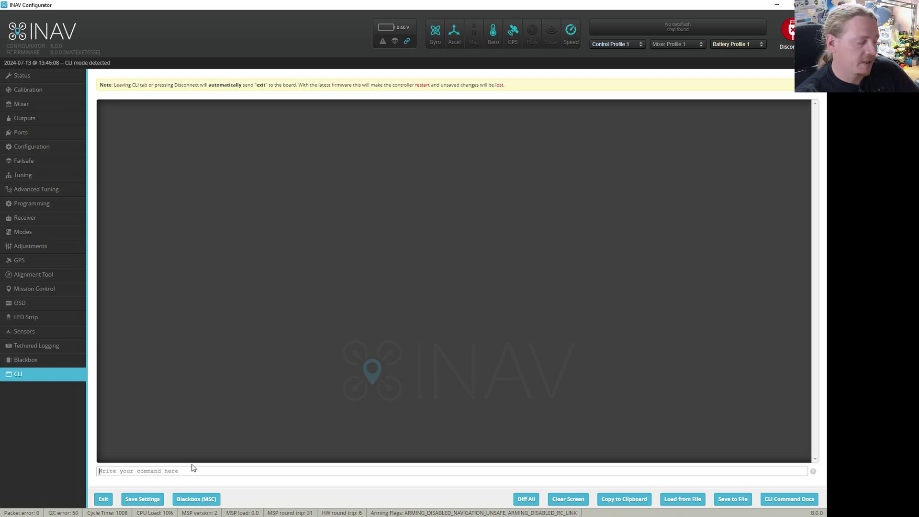
Query inav_max_eph_epv in the CLI to show its value of 1000.000.
type("get eph")
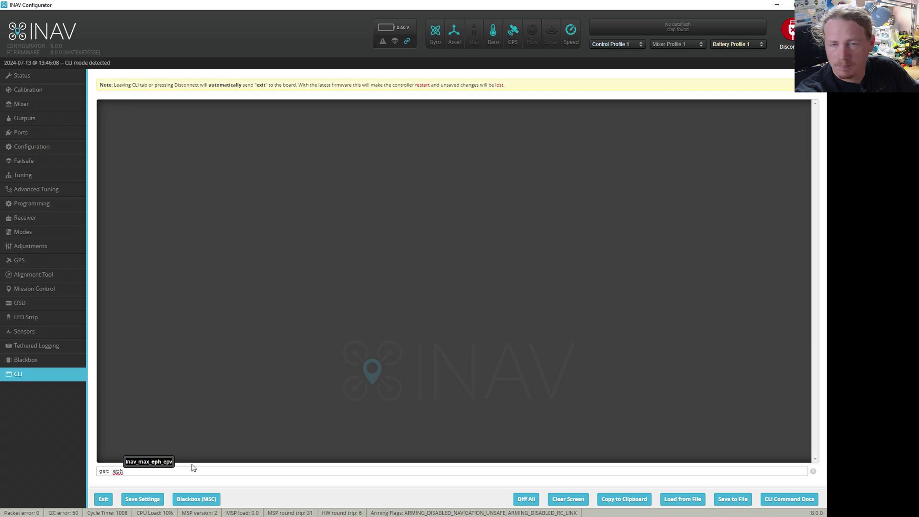
key("Tab")
key("Return")
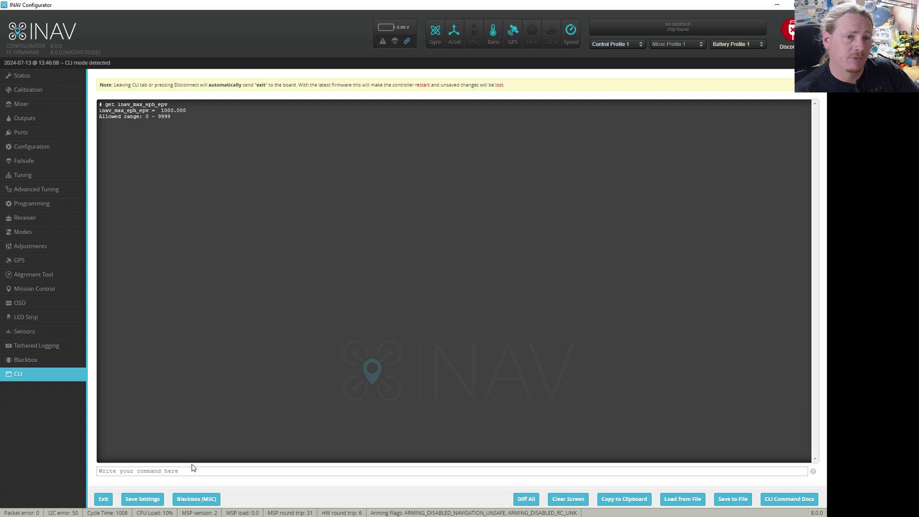
Run 'set inav_max_eph_epv = 1000' in the CLI, reusing the copied setting name.
double_click(133, 110)
key("ctrl+c")
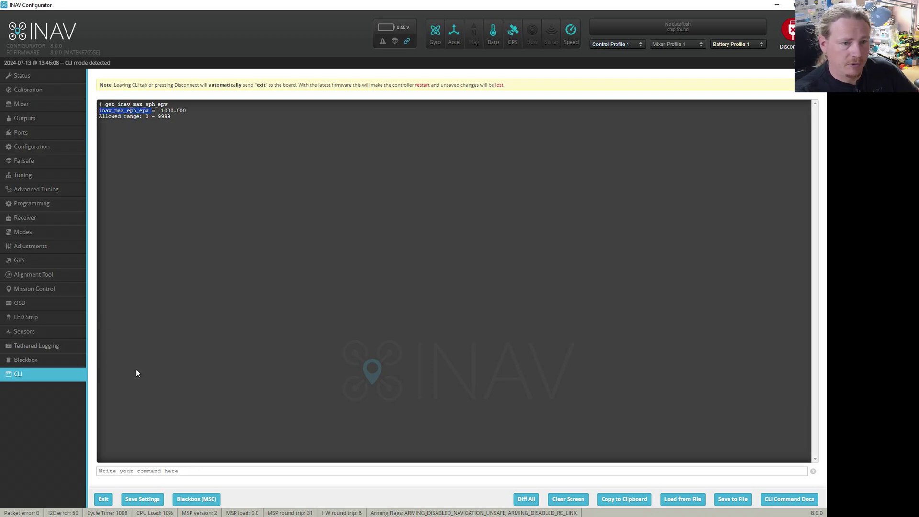
left_click(174, 471)
type("se")
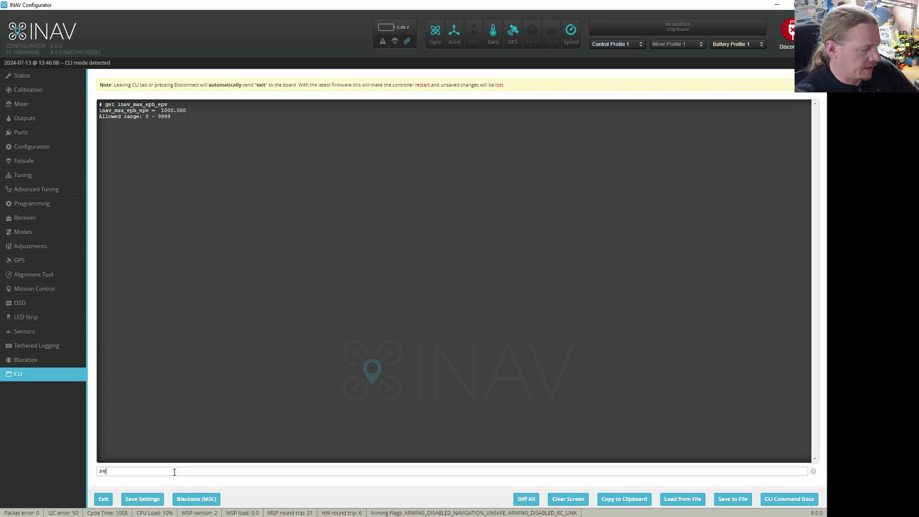
type("t")
key("ctrl+v")
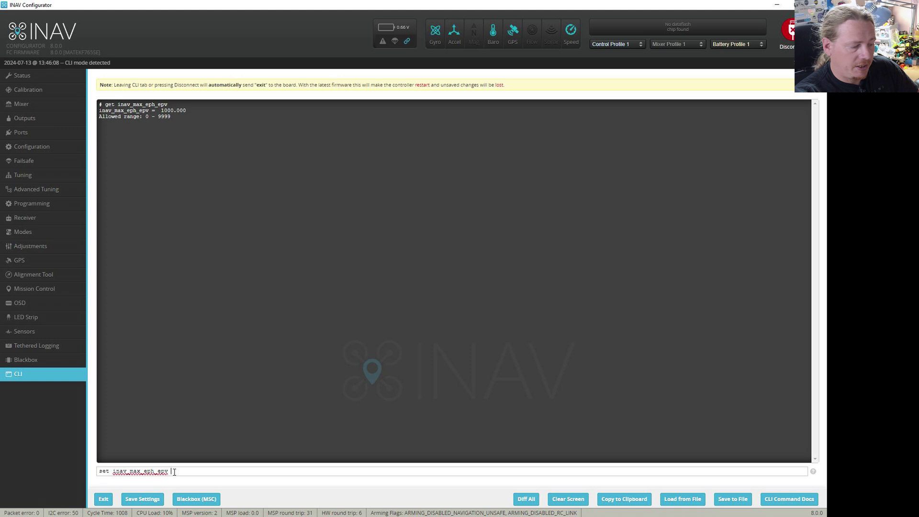
type("= 1000")
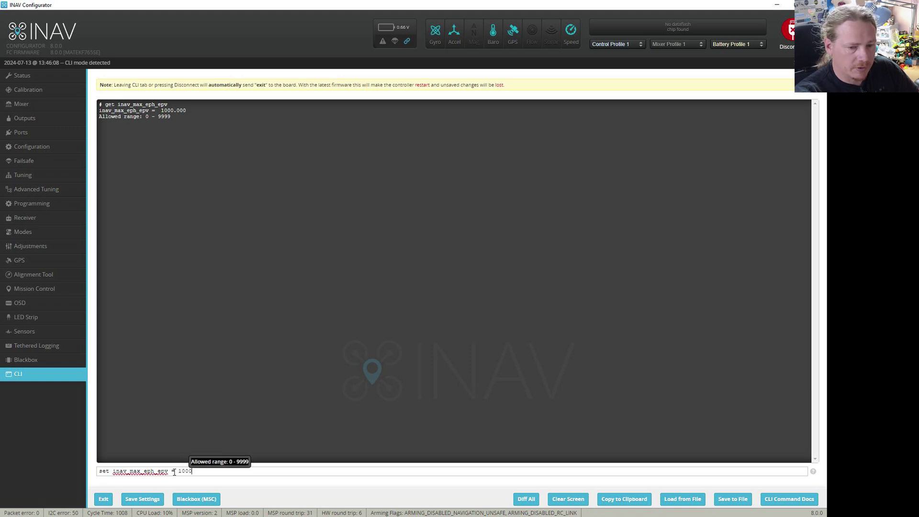
key("Return")
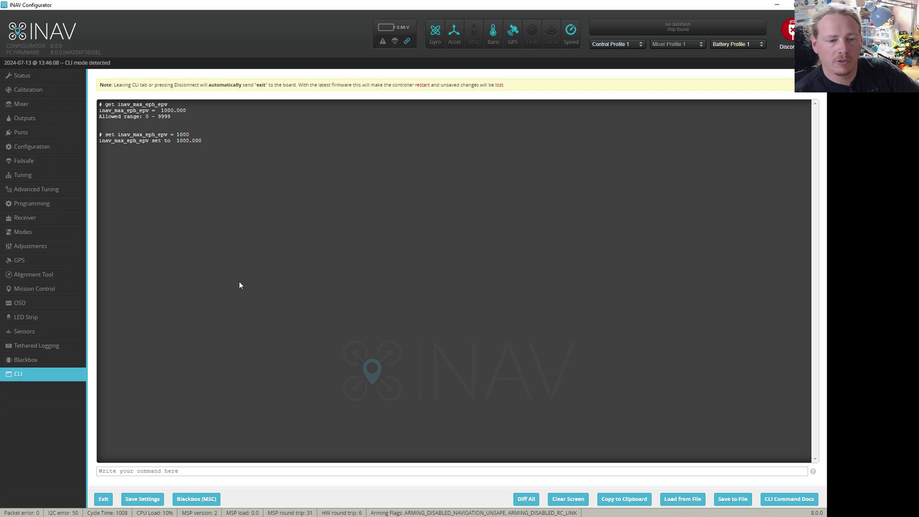
Query inav_use_gps_no_baro from the 'get baro' autocomplete suggestions in the CLI.
left_click(259, 470)
type("get b")
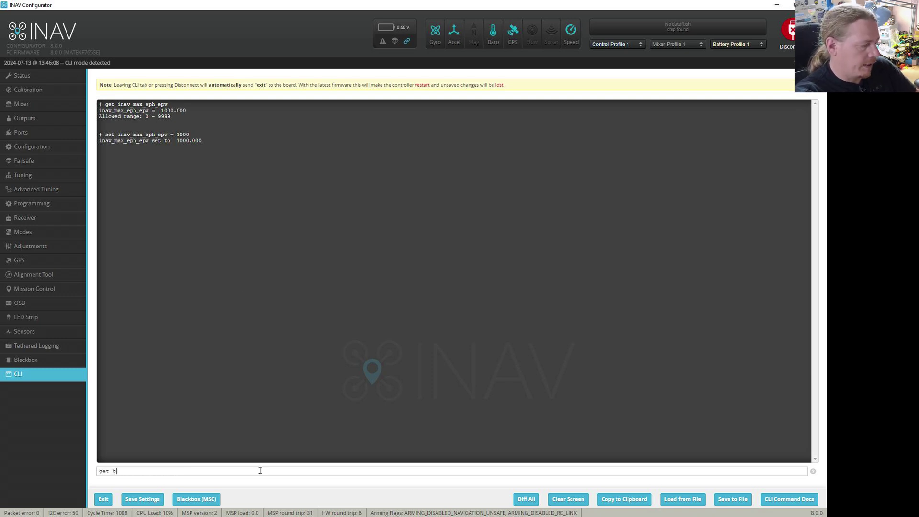
key("Caps_Lock")
type("R")
key("Caps_Lock")
key("BackSpace")
type("aro")
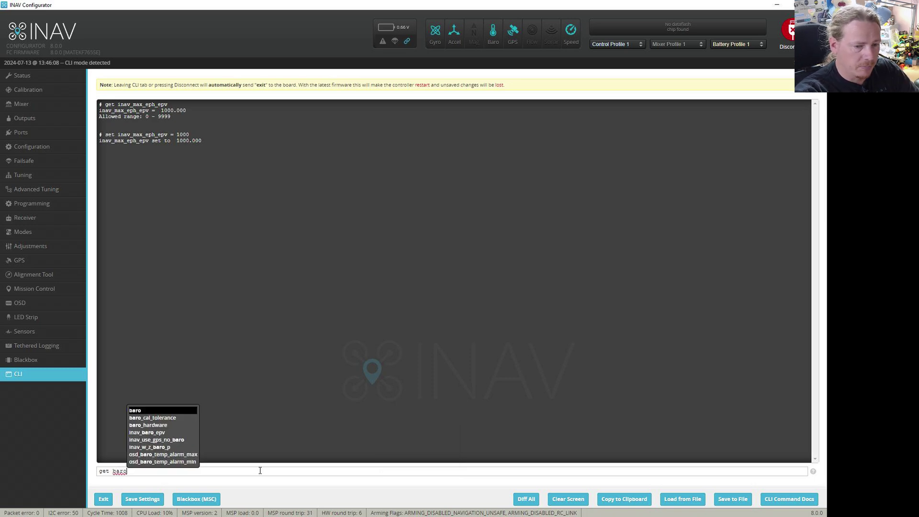
key("Down")
key("Down")
key("Down")
key("Down")
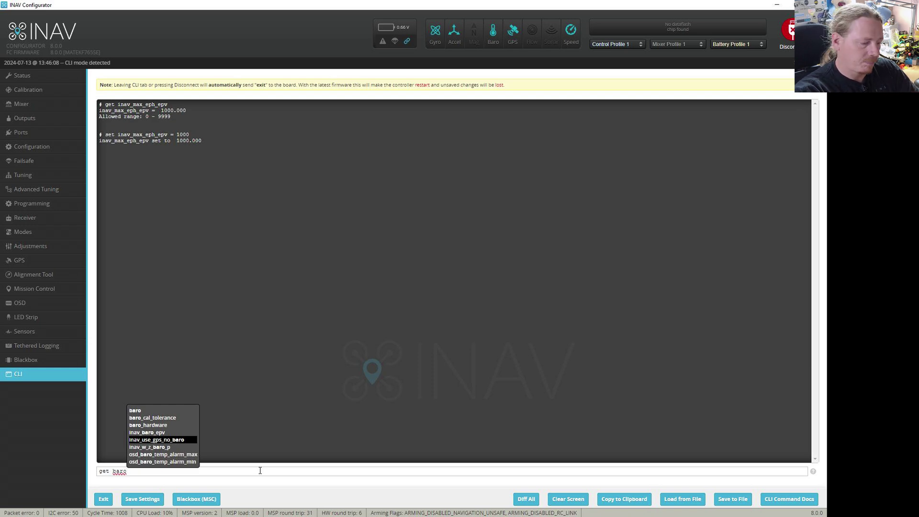
key("Return")
key("Return")
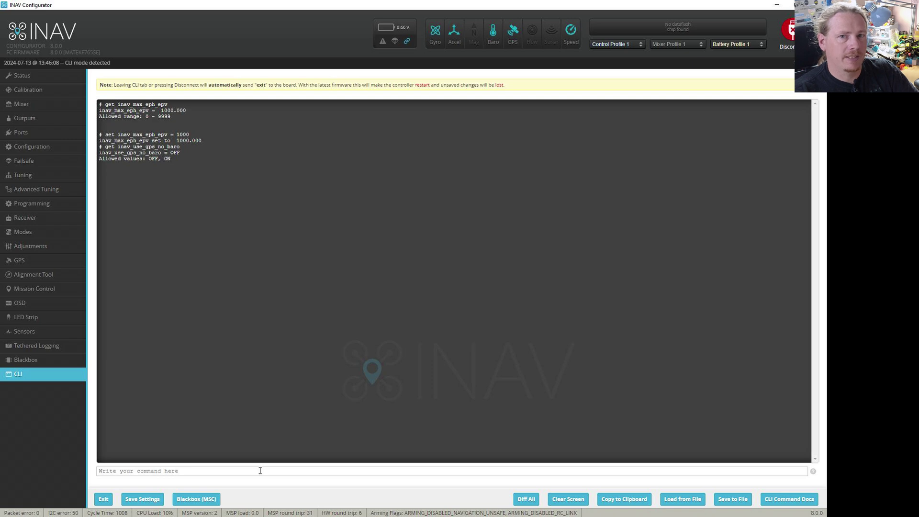
Run 'set inav_use_gps_no_baro = off' in the CLI, then type 'save'.
double_click(150, 152)
key("ctrl+c")
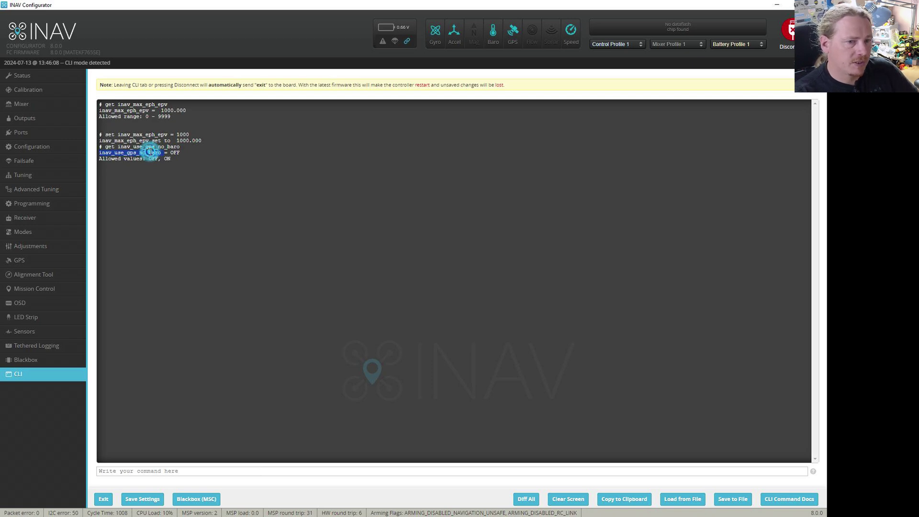
left_click(118, 471)
type("set")
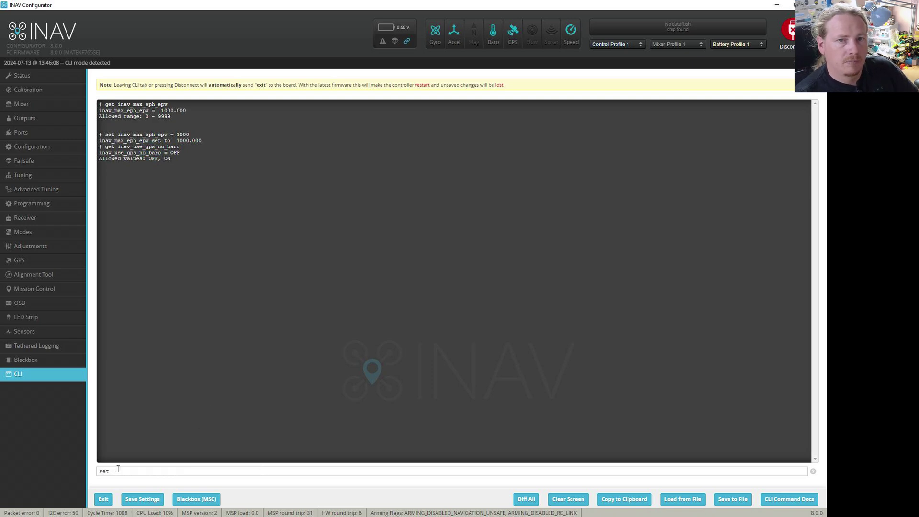
key("ctrl+v")
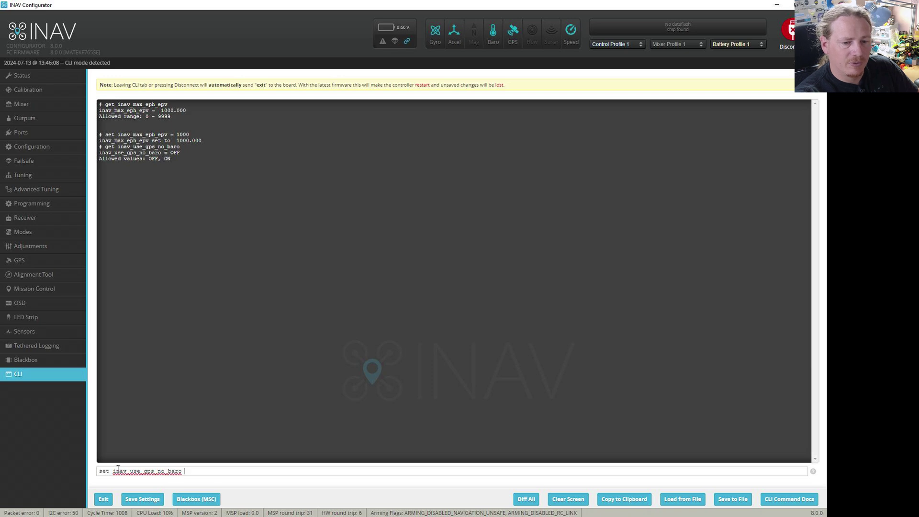
type("= off")
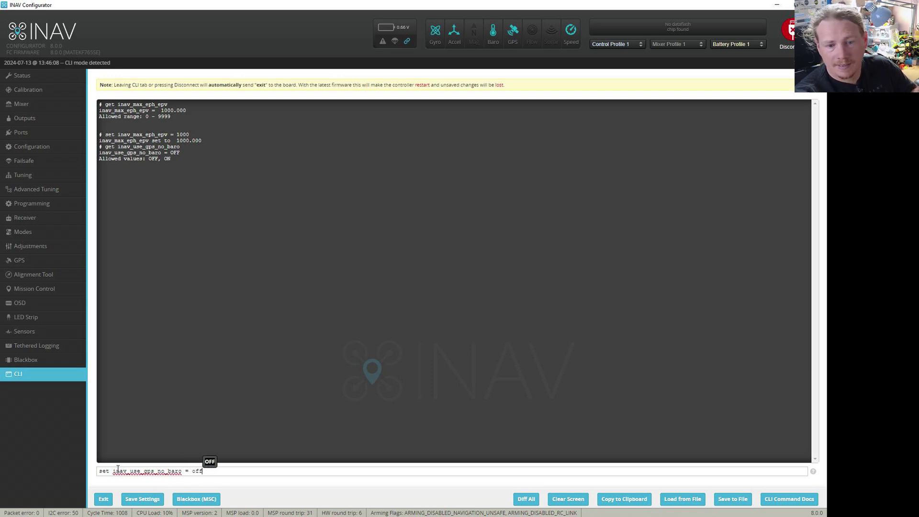
key("Return")
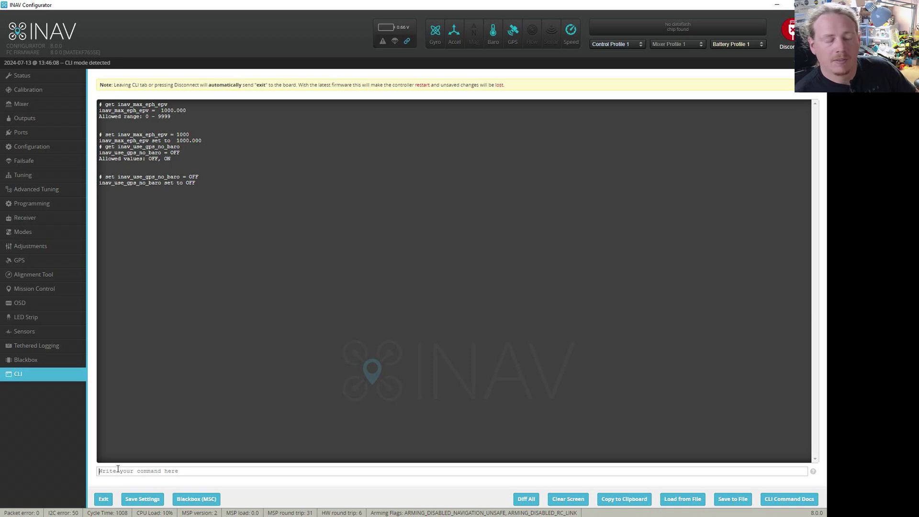
type("save")
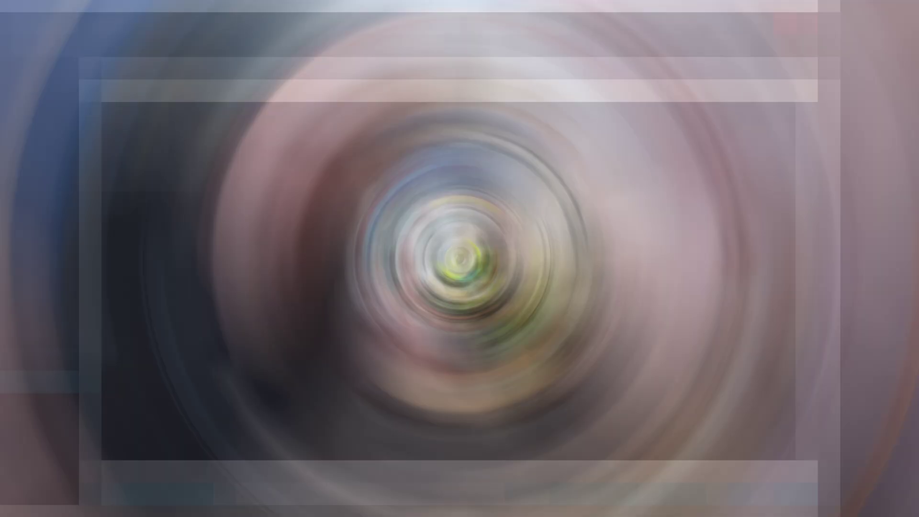